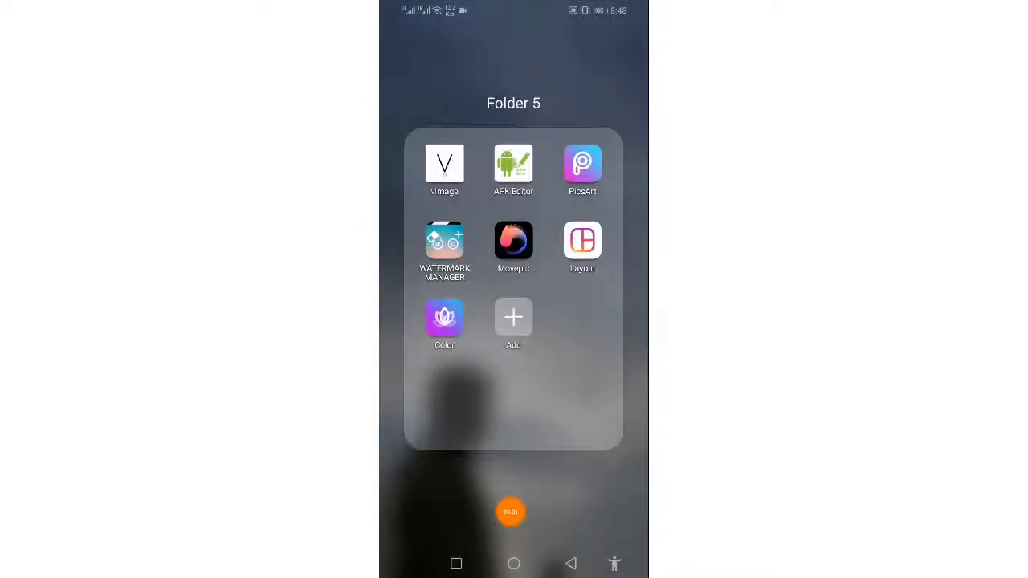
- Launch Movepic from Folder 5 on the home screen to reach its project gallery
left_click(513, 241)
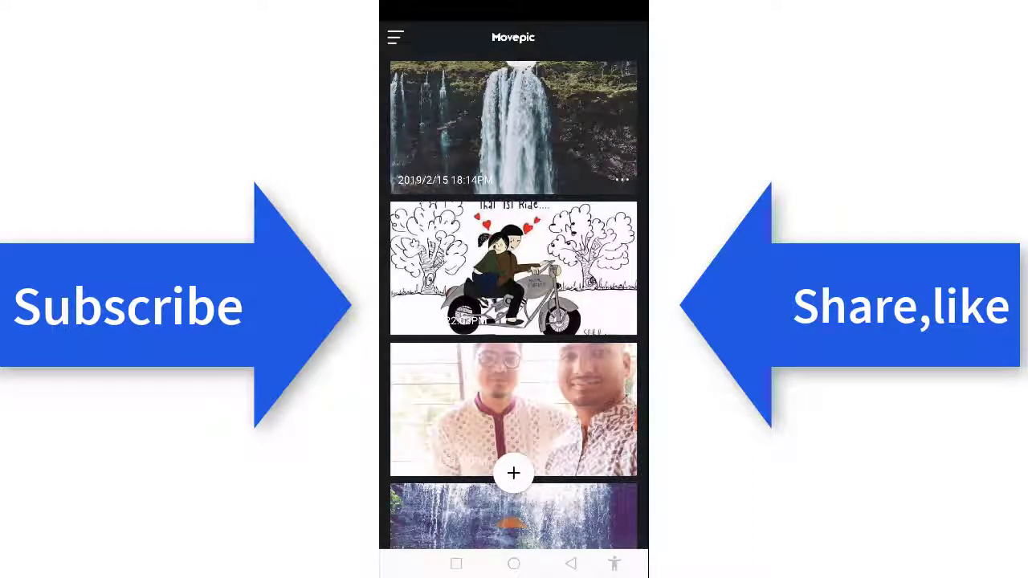
- Open the waterfall project and play its animation preview
left_click(513, 127)
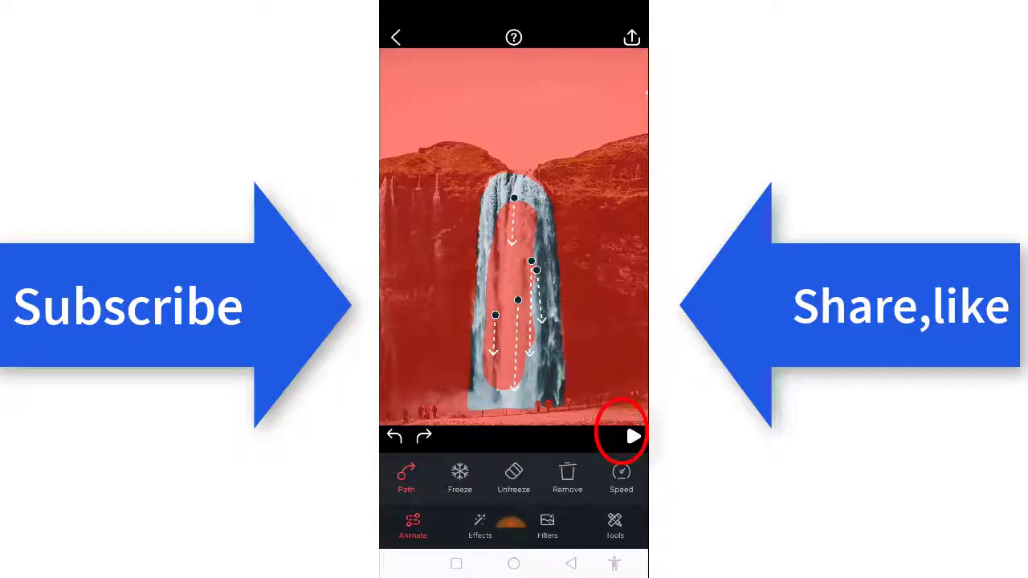
left_click(633, 436)
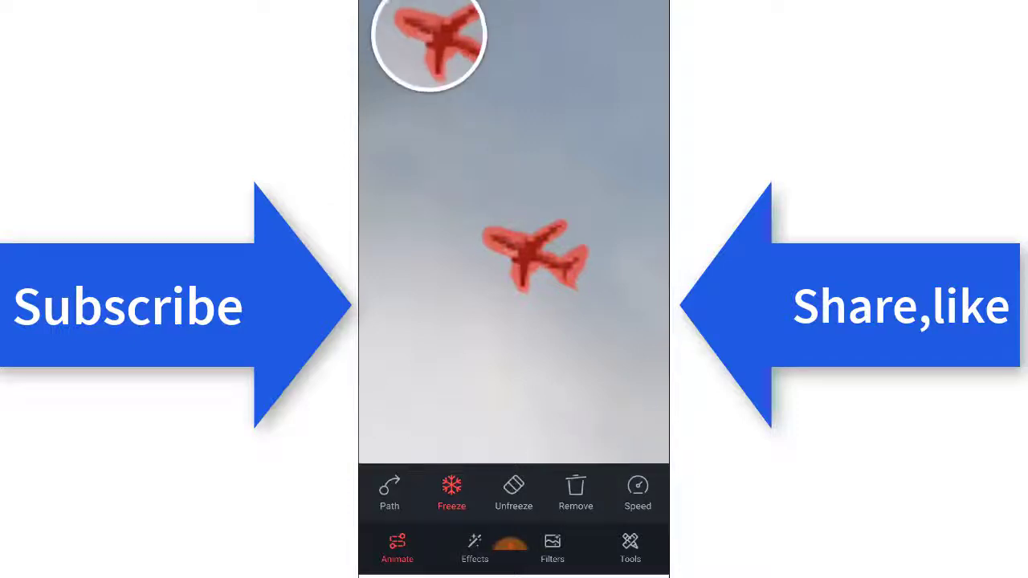
- Freeze-mask the airplane, then erase stray mask near its tail and left side
mouse_move(521, 252)
left_mouse_down()
mouse_move(508, 244)
mouse_move(513, 260)
mouse_move(562, 281)
left_mouse_up()
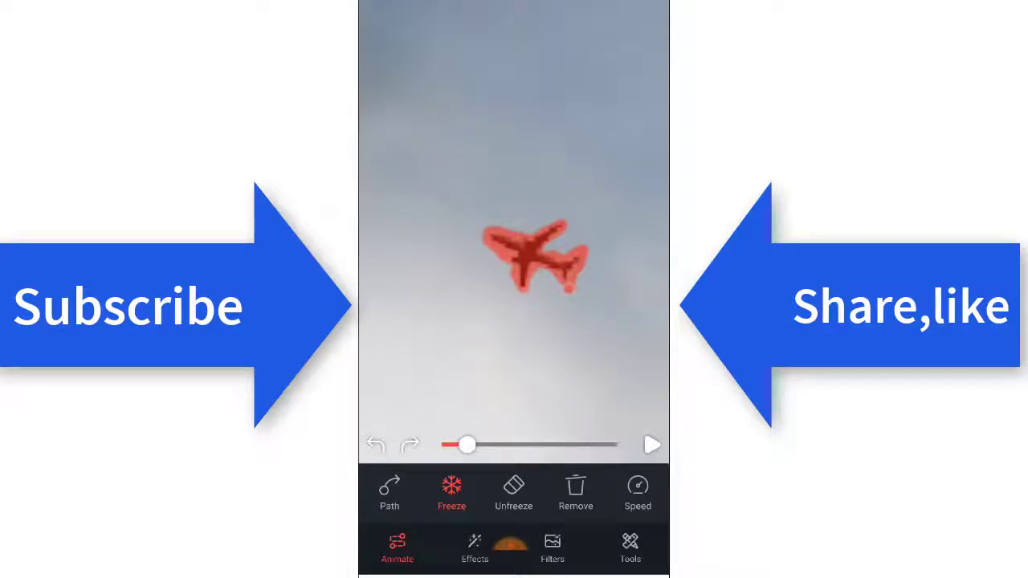
left_click(514, 491)
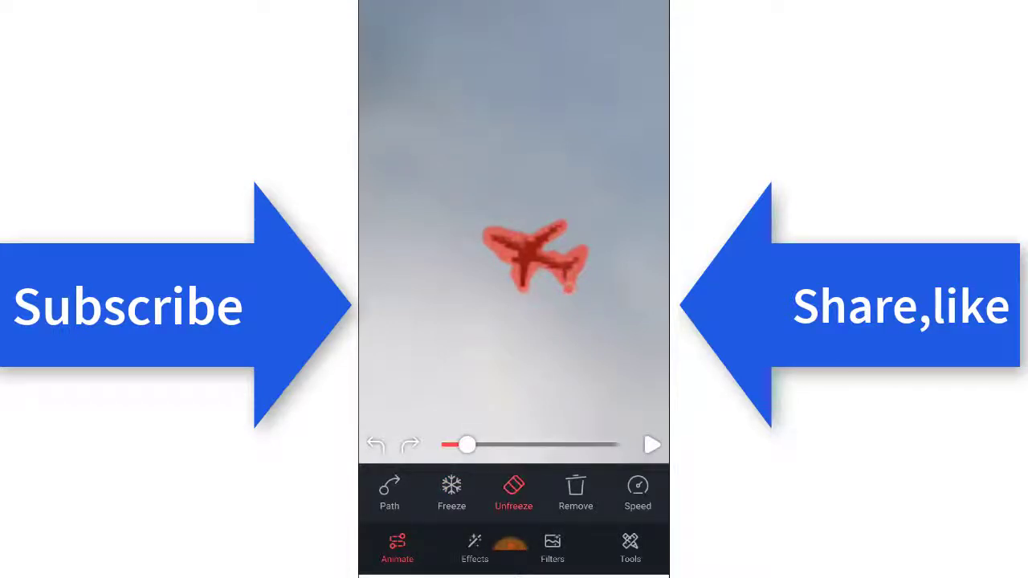
mouse_move(575, 290)
left_mouse_down()
mouse_move(583, 297)
mouse_move(598, 271)
left_mouse_up()
mouse_move(494, 277)
left_mouse_down()
mouse_move(479, 267)
mouse_move(498, 253)
left_mouse_up()
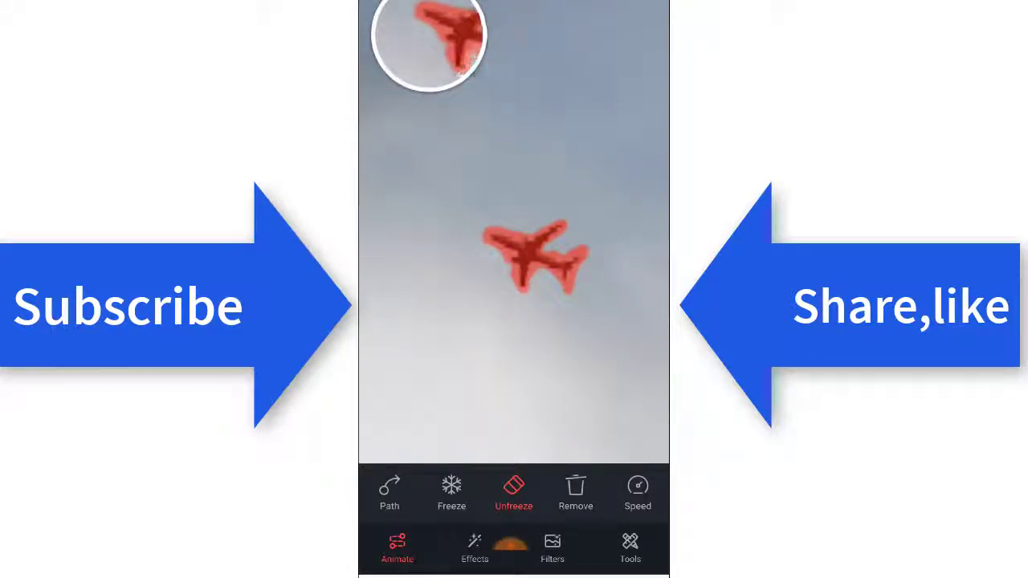
left_click_drag(498, 253, 486, 269)
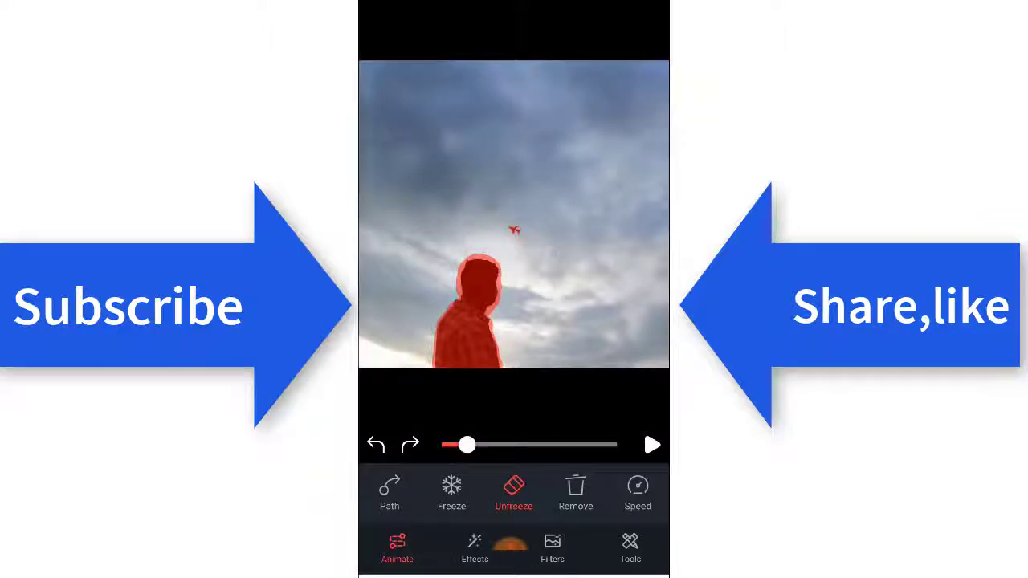
- Draw six cloud path arrows from the corners and sides toward the centre, then preview them
left_click(390, 492)
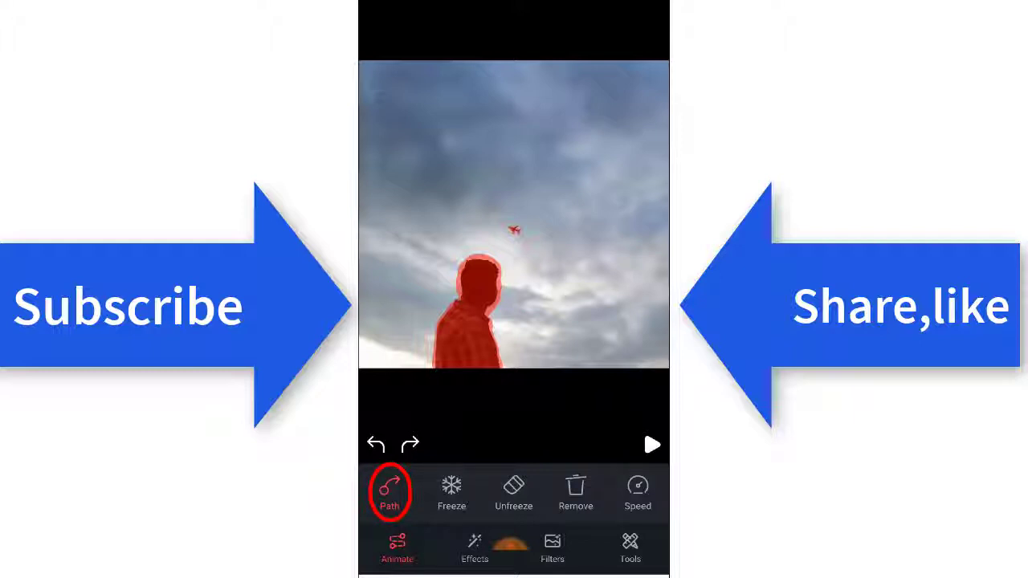
left_click_drag(382, 83, 473, 167)
left_click_drag(654, 75, 546, 167)
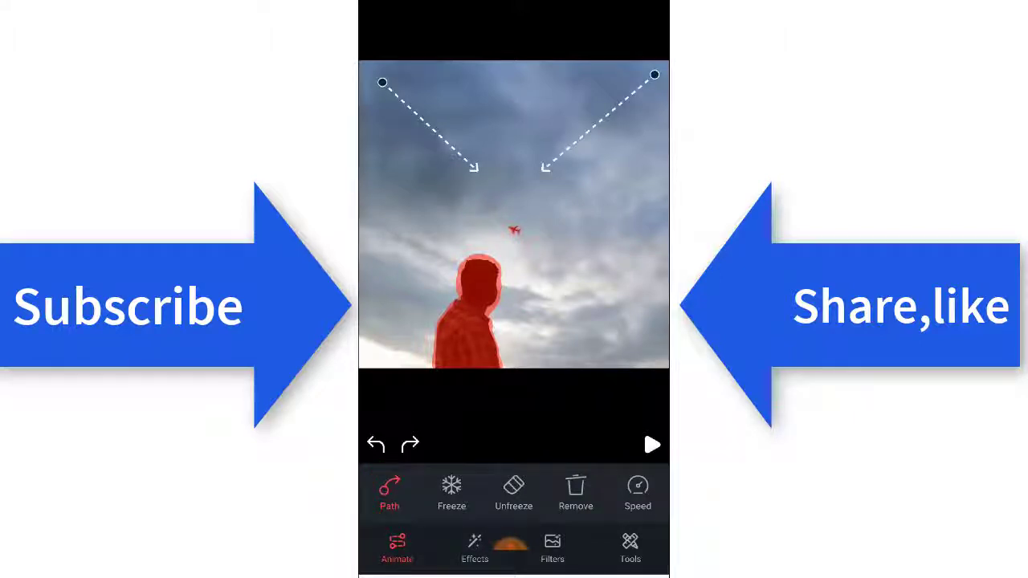
left_click_drag(634, 343, 559, 245)
left_click_drag(373, 351, 434, 262)
left_click_drag(383, 218, 465, 223)
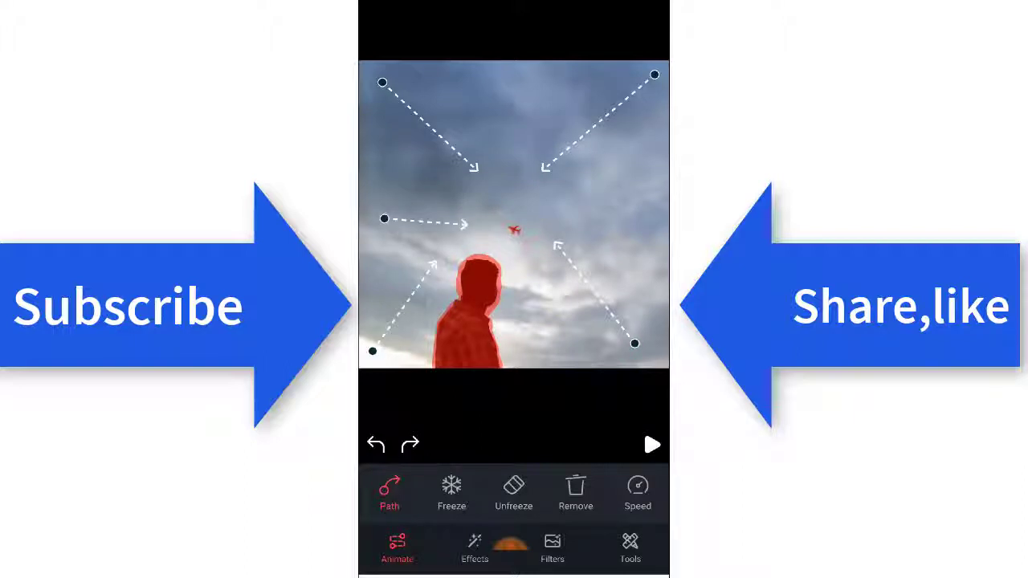
left_click_drag(638, 210, 546, 214)
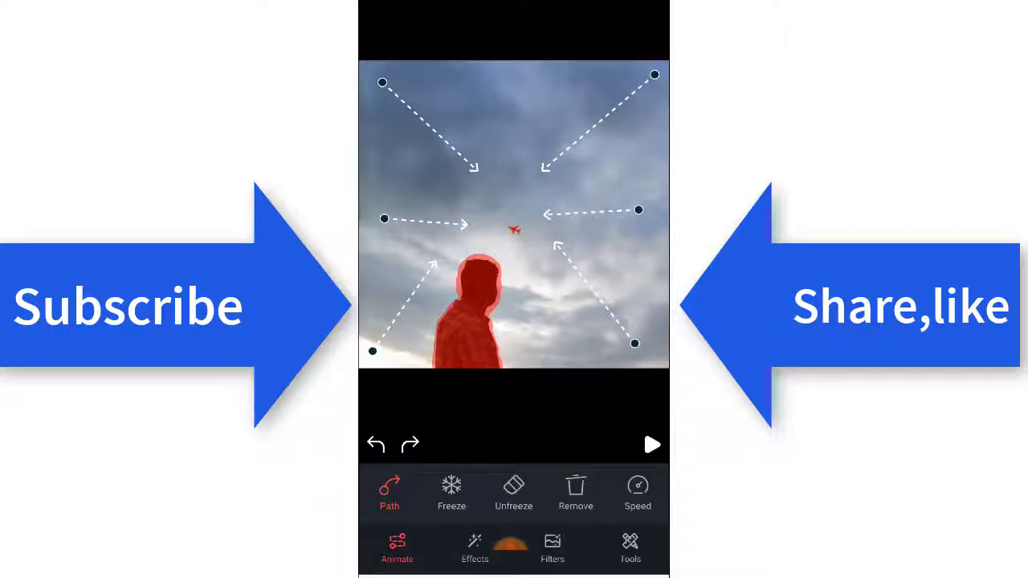
left_click(652, 445)
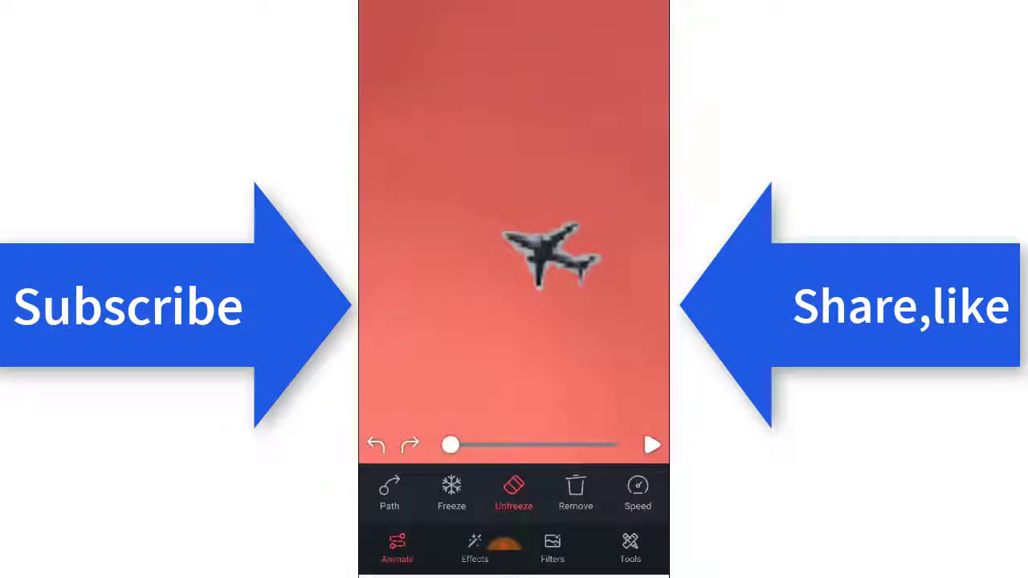
- Remove the leftover freeze mask from the airplane
left_click_drag(546, 253, 543, 256)
left_click(546, 255)
left_click(546, 256)
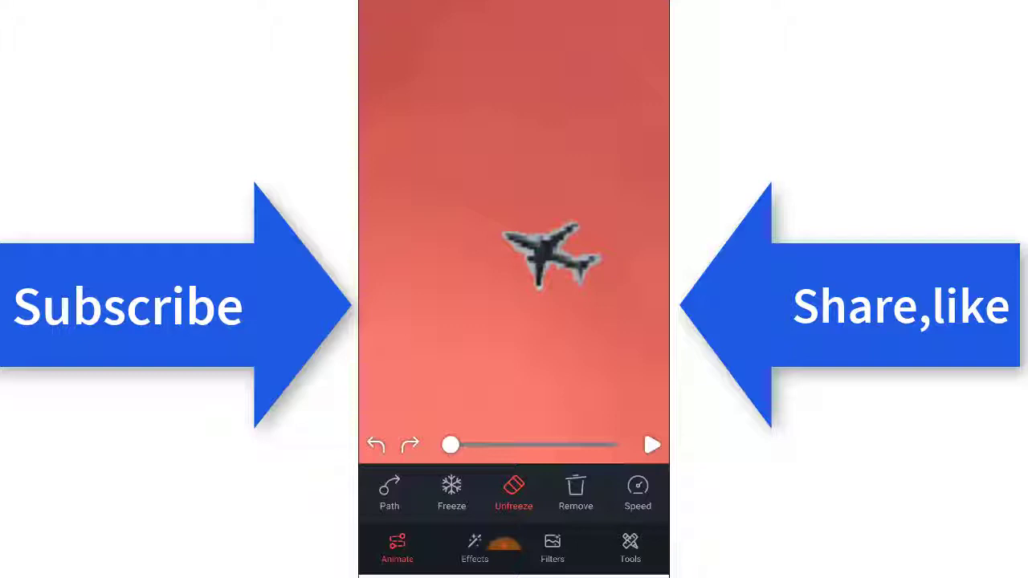
left_click(546, 255)
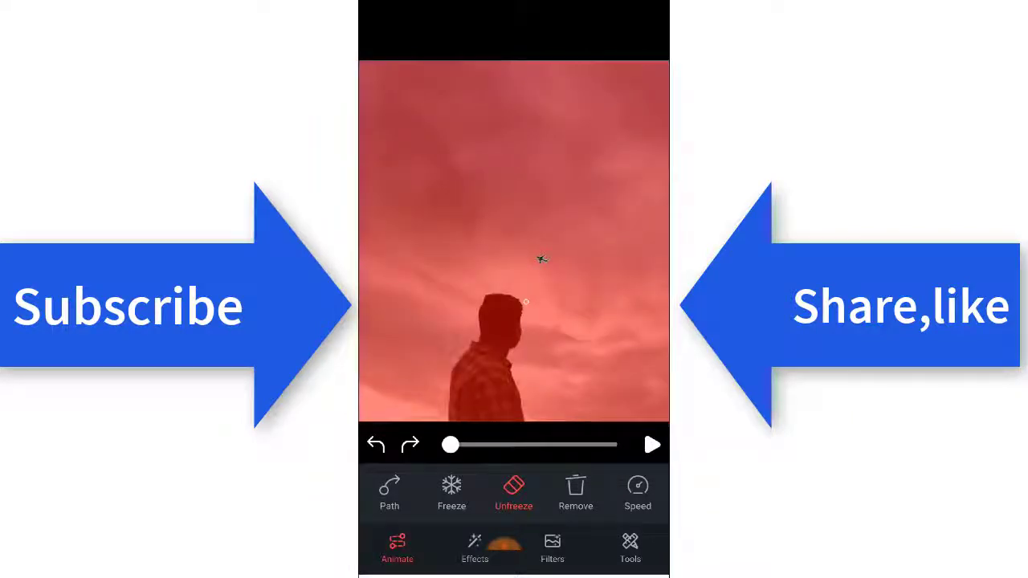
- Extend one of the left cloud motion arrows outward with the Path tool
left_click(390, 492)
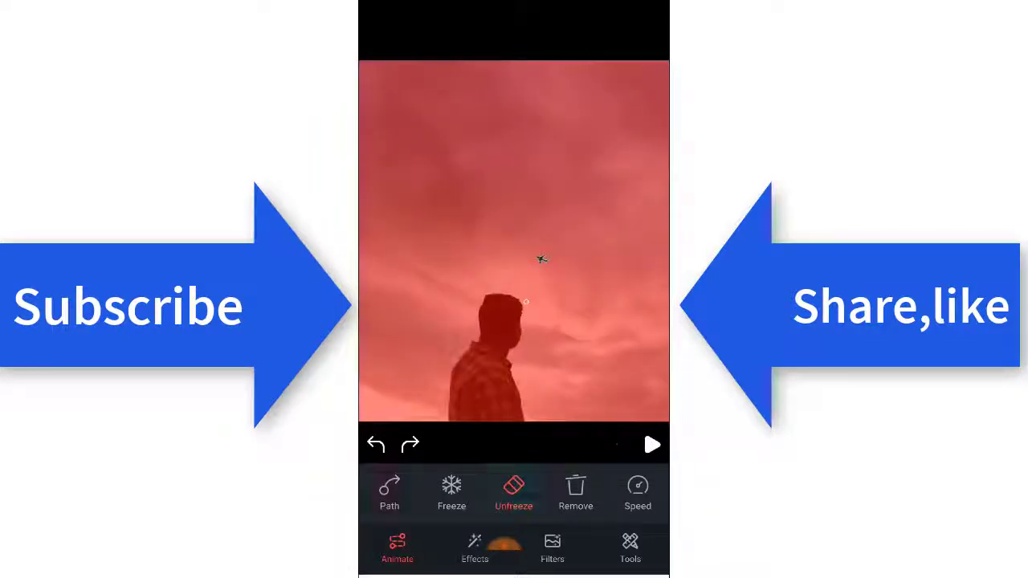
left_click_drag(415, 206, 368, 183)
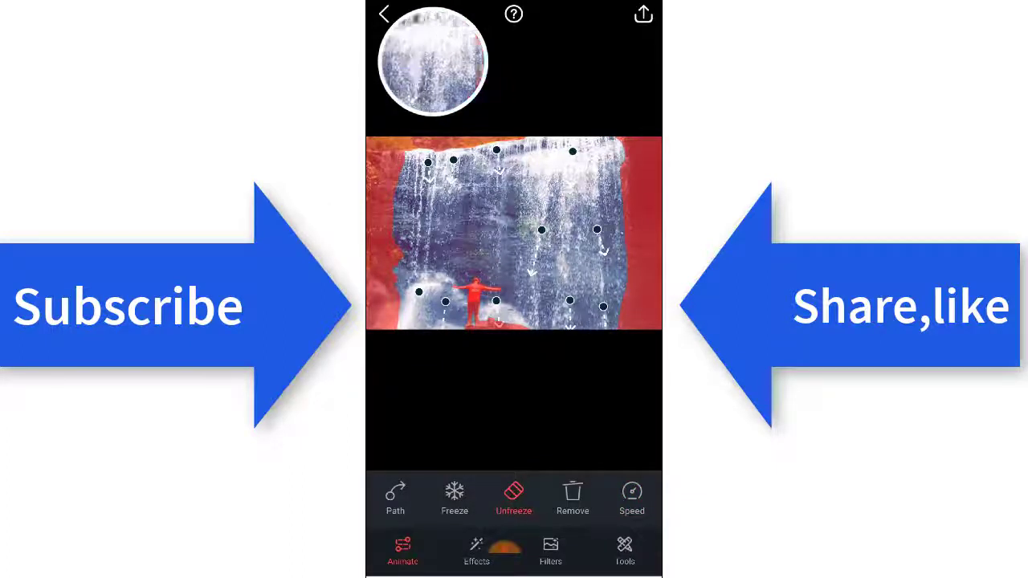
- Freeze the rock along the waterfall photo's top edge, then play and pause the preview
left_click(454, 498)
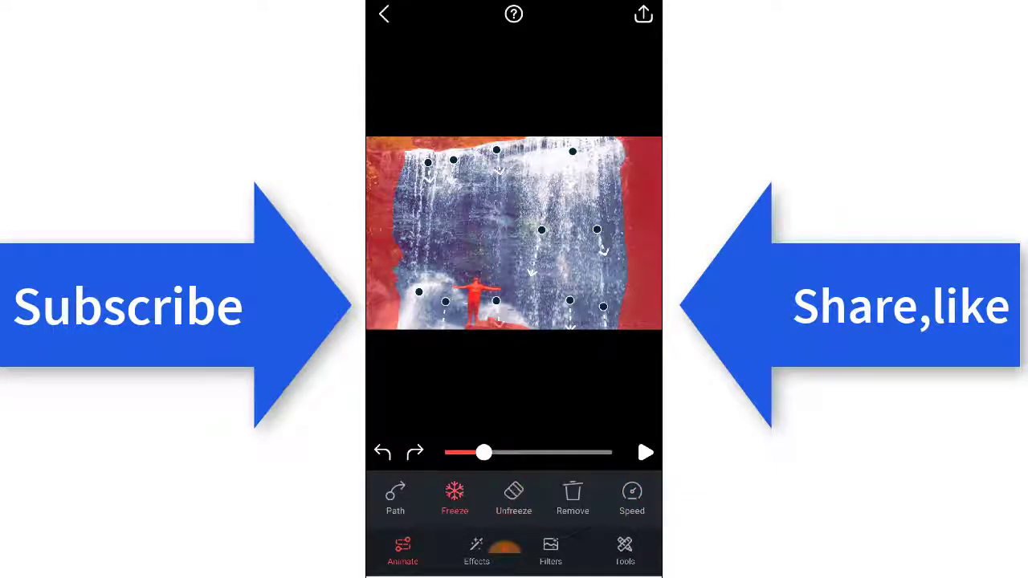
mouse_move(409, 143)
left_mouse_down()
mouse_move(533, 138)
mouse_move(374, 147)
mouse_move(371, 212)
mouse_move(401, 278)
left_mouse_up()
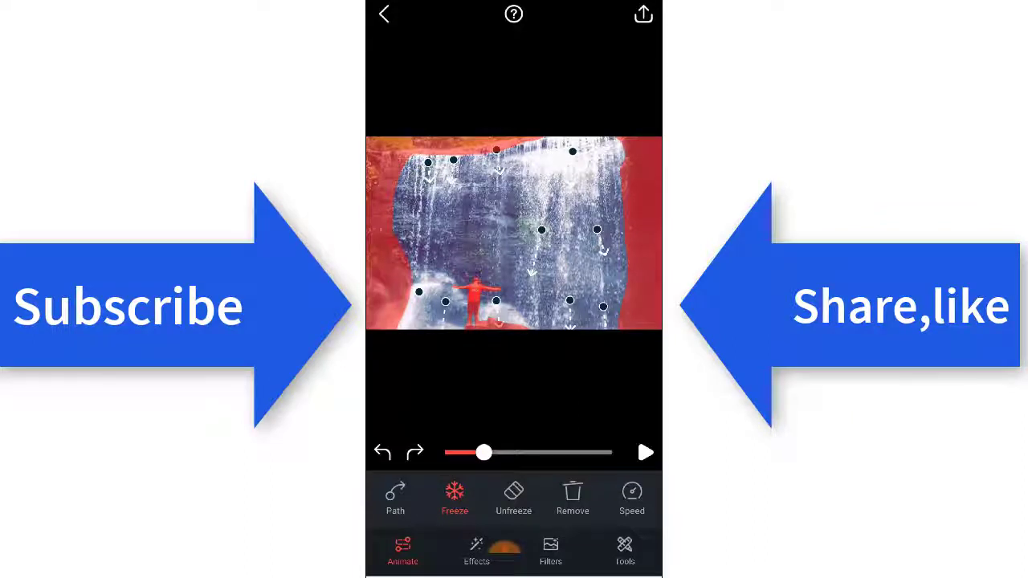
left_click(646, 453)
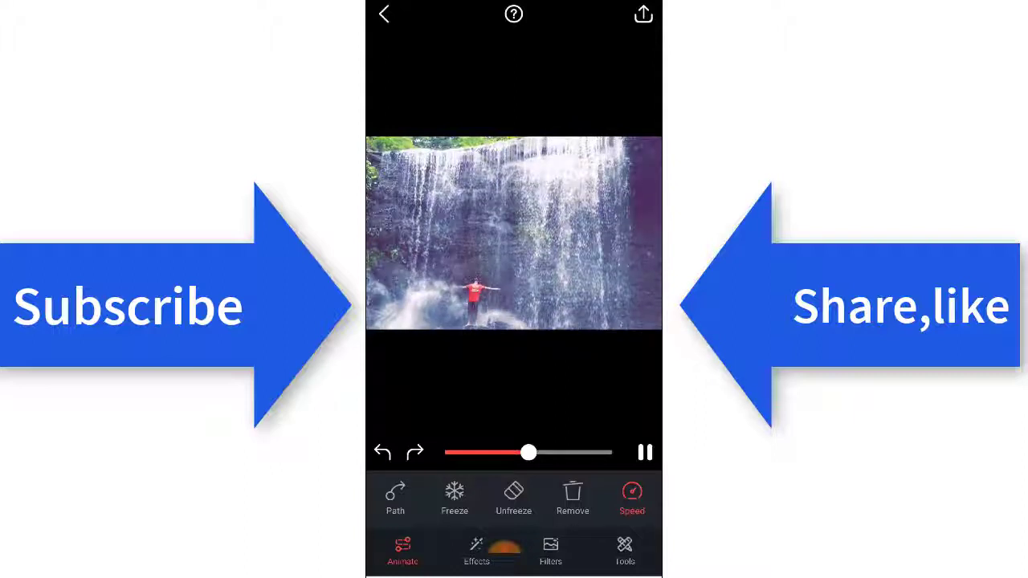
left_click(645, 453)
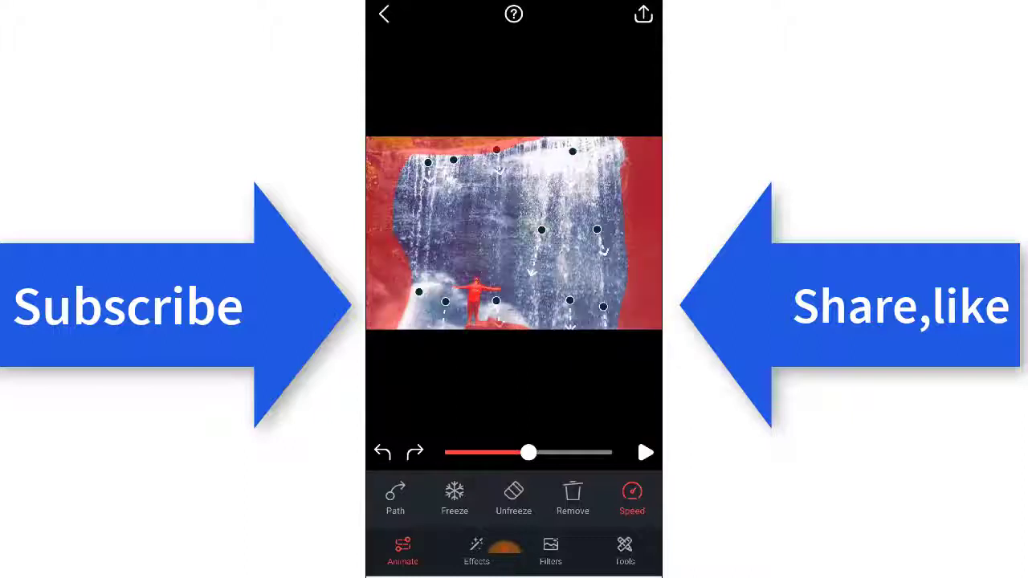